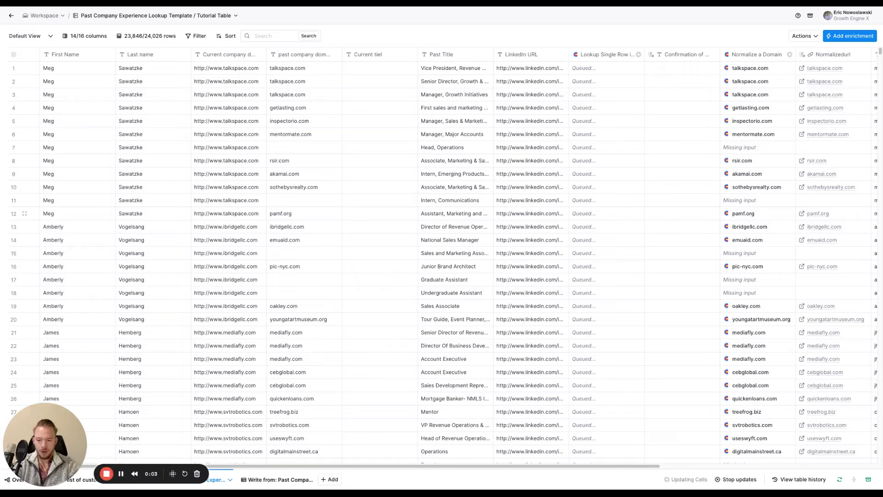
Step: Switch to the Fake list of customers table to view its 22 domains and Normalizedurl values
drag(67, 425, 79, 346)
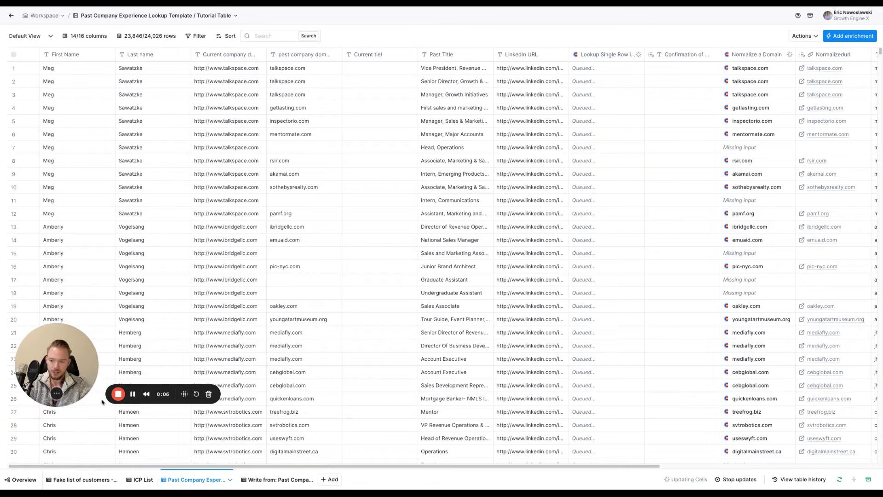
click(82, 474)
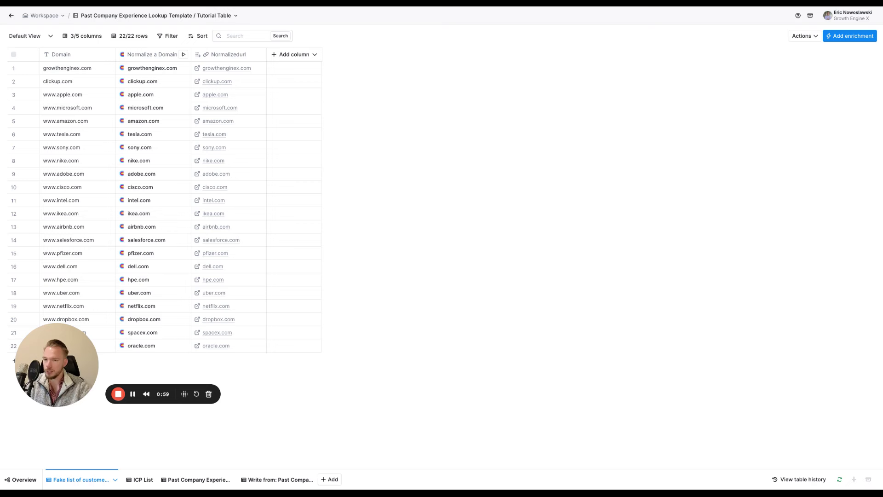
Step: Open the ICP List table to see each contact's past-company match counts and rows written
drag(86, 395, 84, 426)
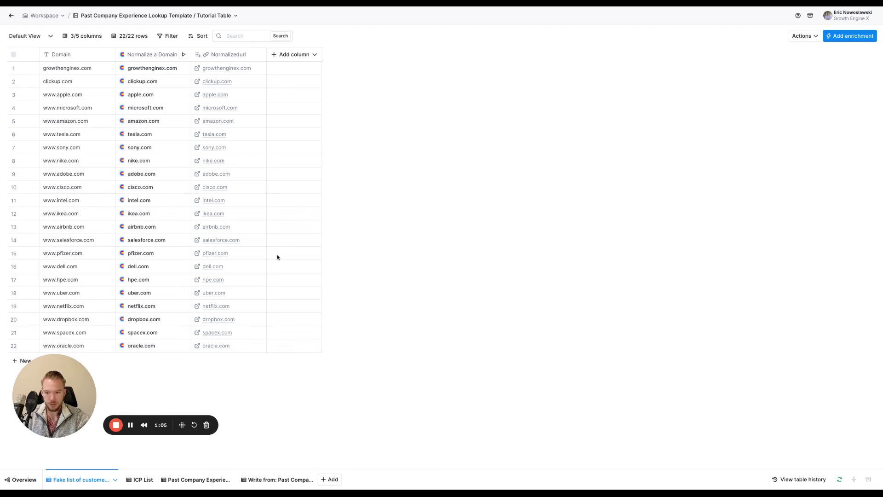
click(140, 480)
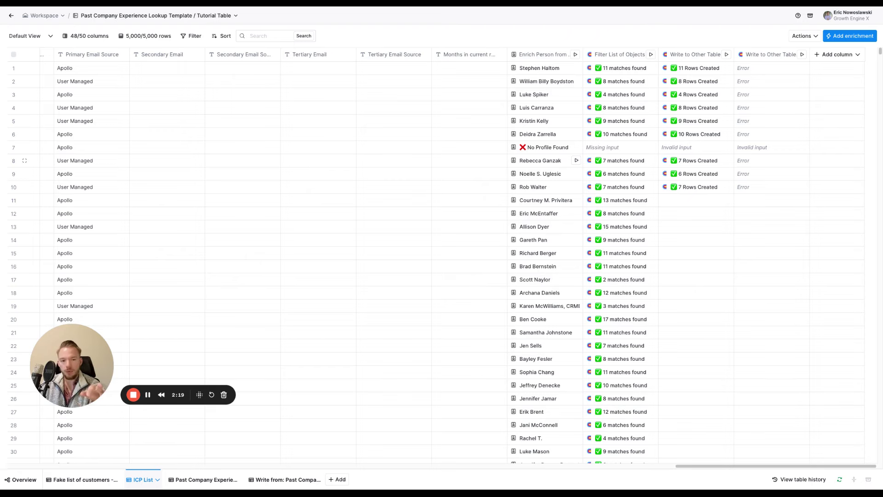
Step: Check the Filter List of Objects column's non-current-experience filter, then go to Past Company Experience
click(618, 55)
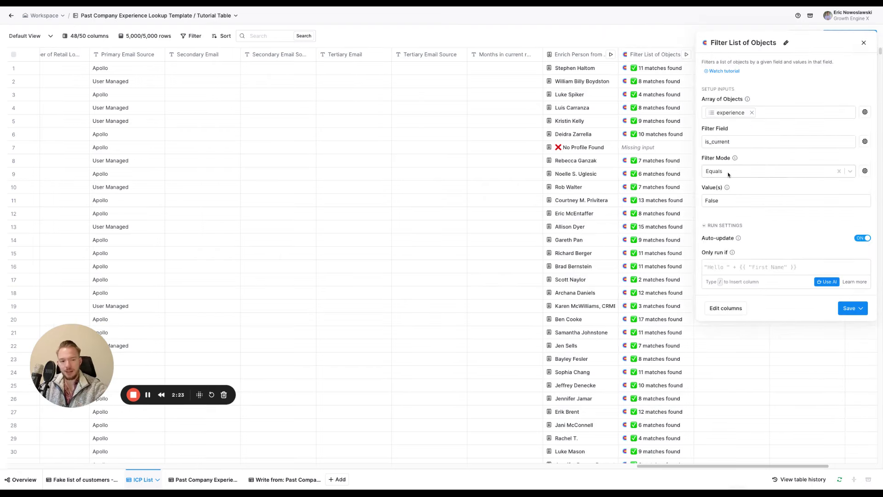
click(864, 42)
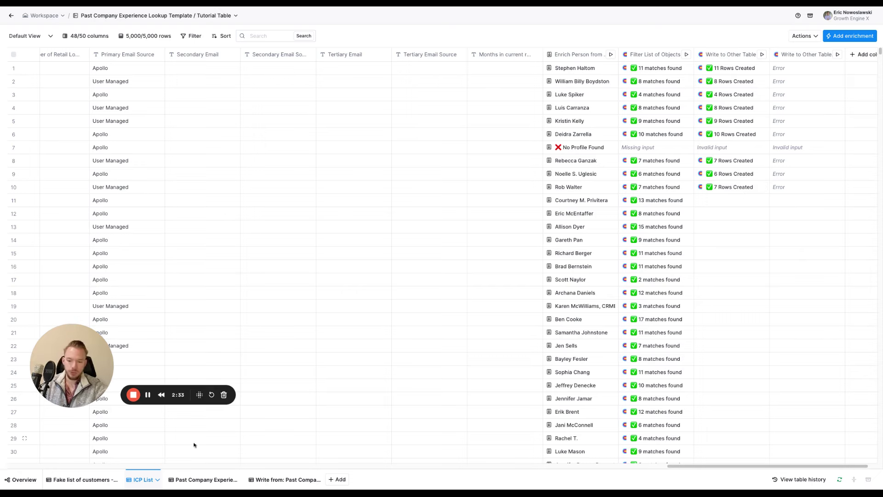
click(205, 479)
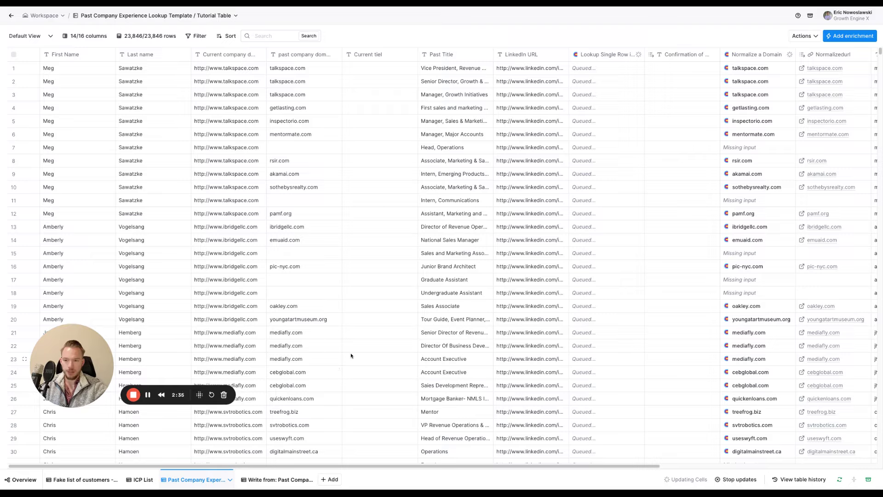
Step: Show the Lookup Single Row settings matching Normalizedurl against Fake list of customers - Sheet1
drag(283, 467, 198, 471)
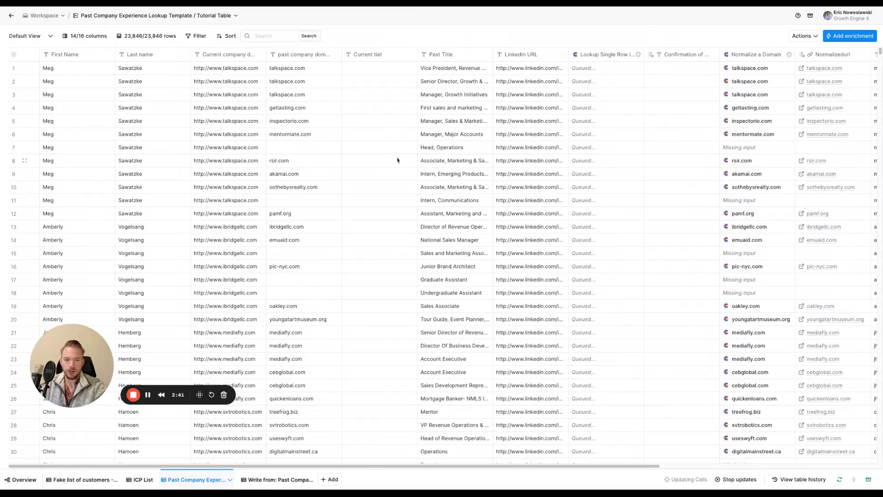
scroll(506, 138, right, 3)
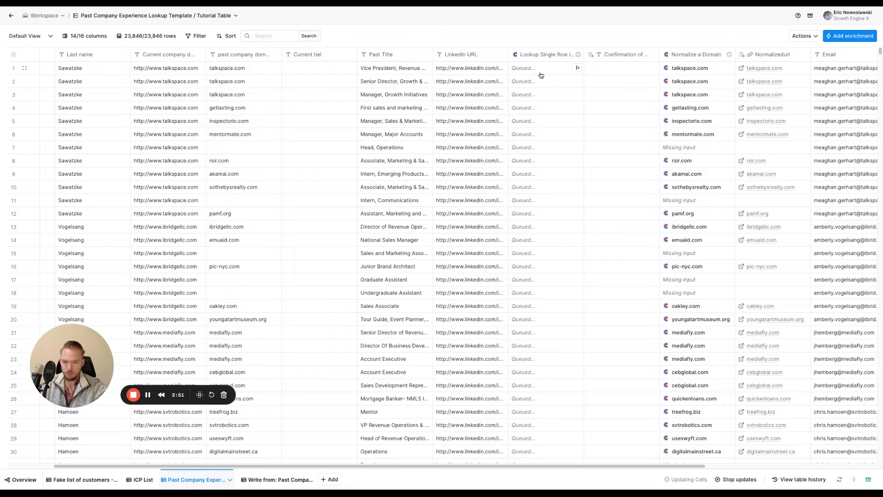
scroll(355, 359, down, 1)
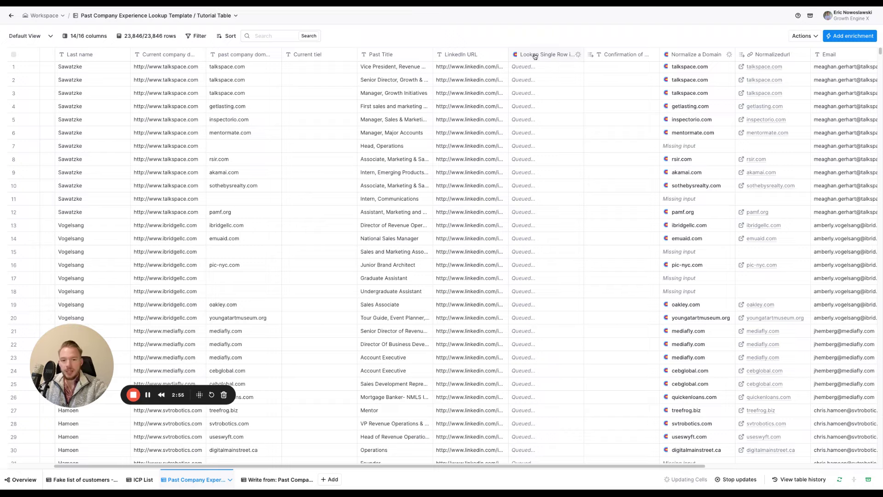
click(532, 55)
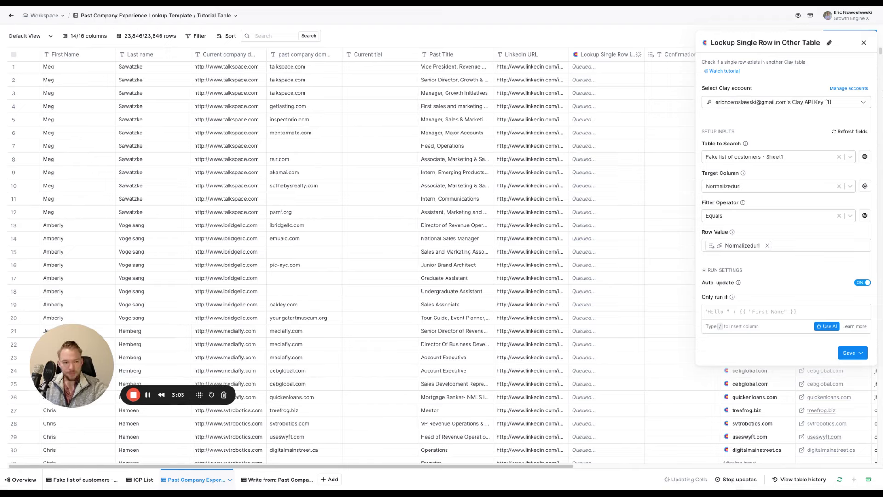
Step: Compare against the customer list's normalized domains, then view the queued lookup cells in Past Company Experience
mouse_move(753, 250)
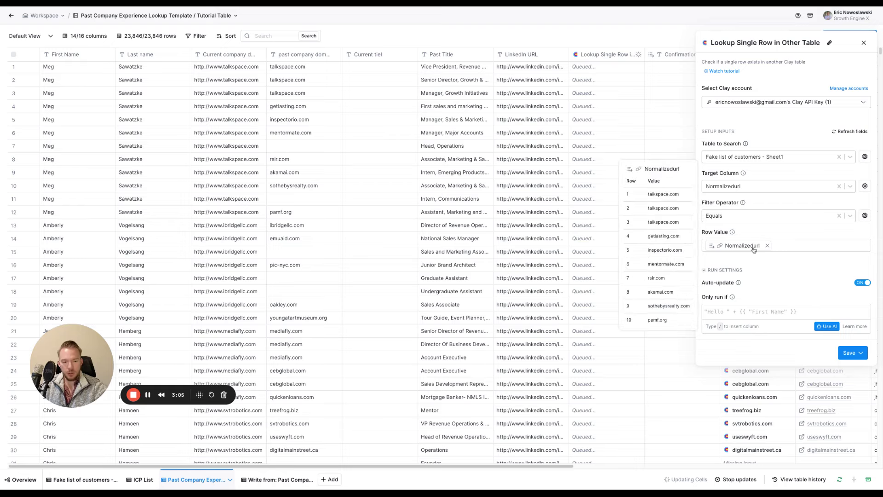
click(79, 479)
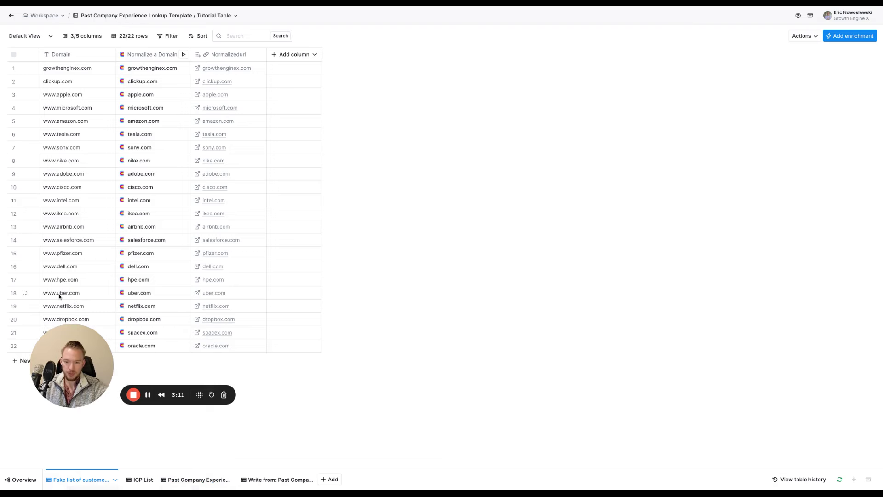
click(197, 480)
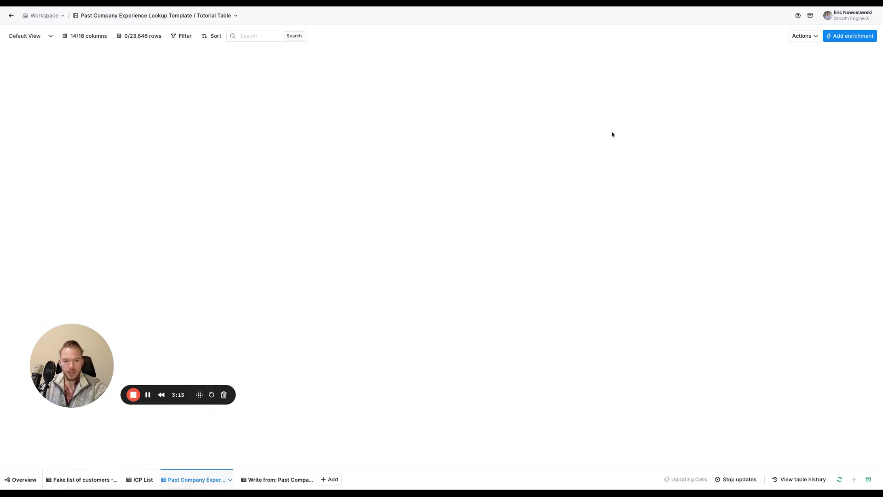
scroll(722, 267, right, 5)
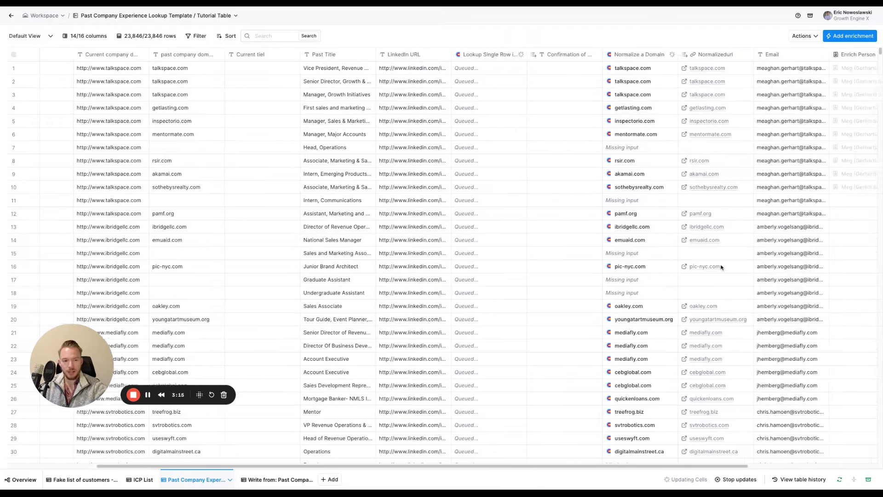
scroll(721, 267, right, 3)
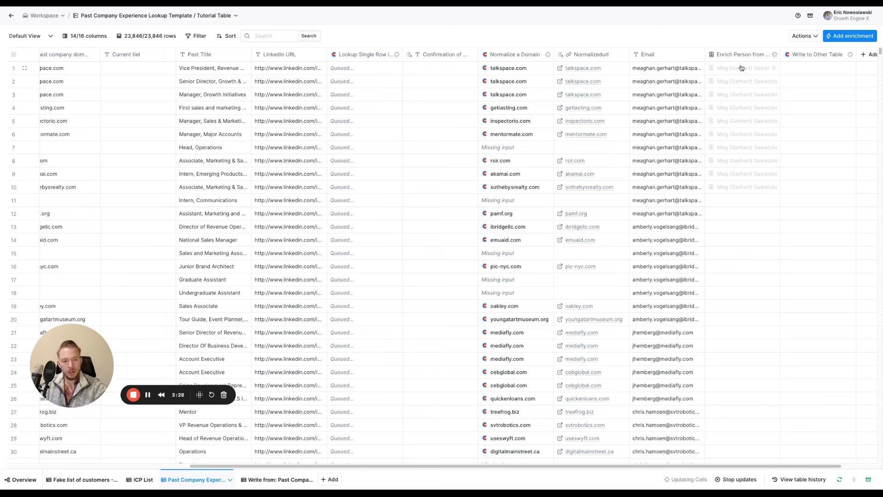
scroll(736, 69, right, 2)
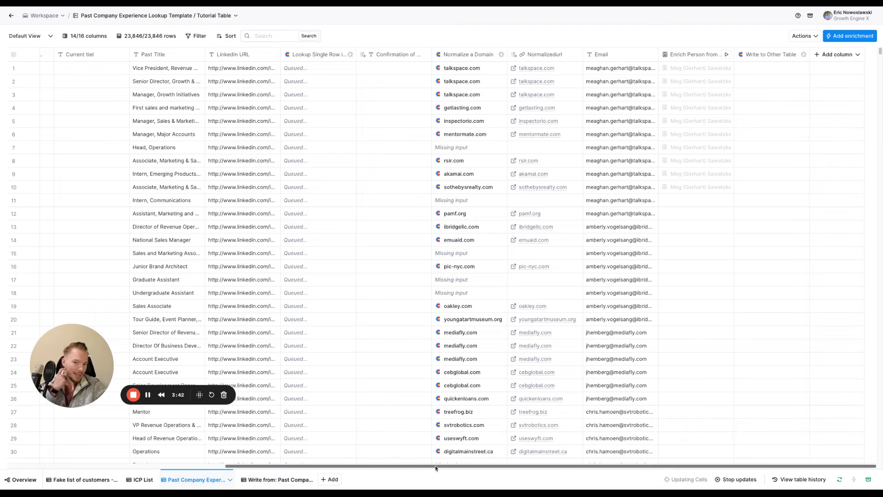
drag(435, 466, 216, 468)
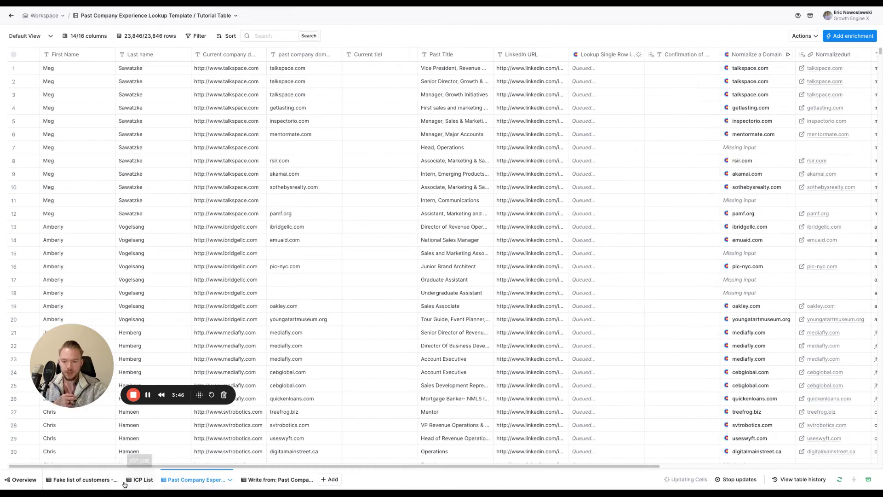
Step: Review the ICP List's rightmost columns: past-company match counts and rows created per contact
click(81, 479)
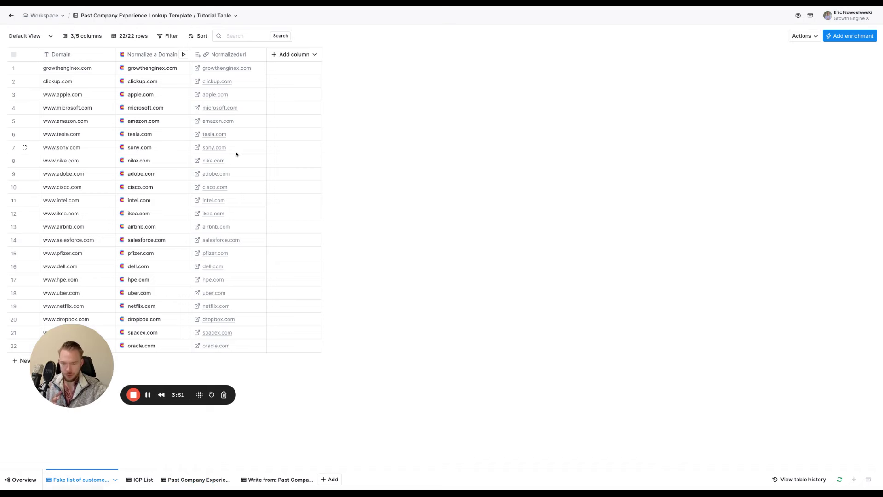
click(141, 479)
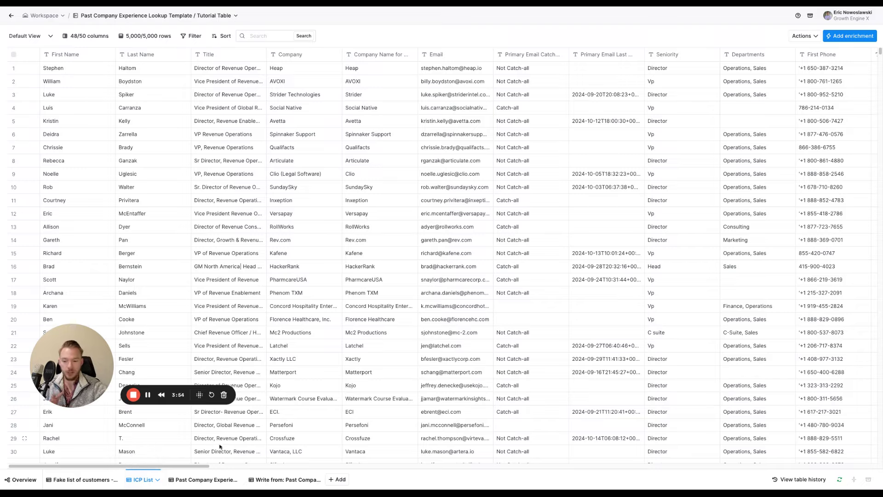
drag(203, 466, 870, 466)
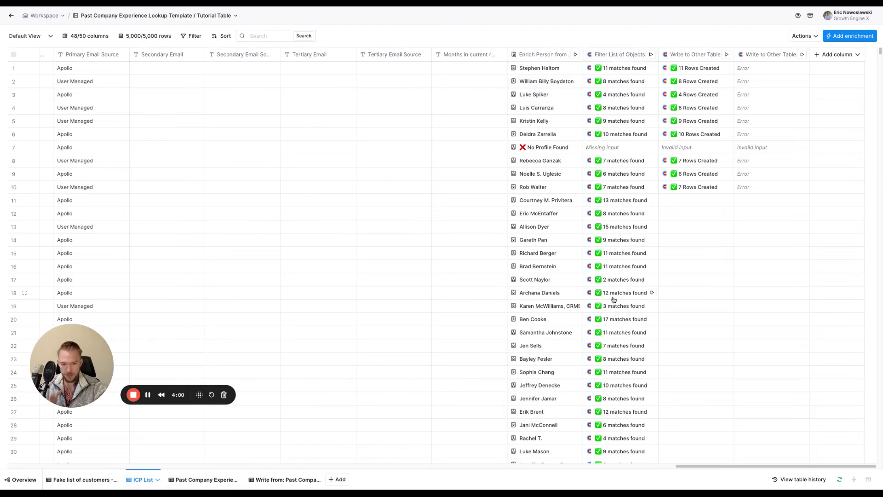
Step: Go back to Past Company Experience and browse its past titles, domains and queued lookup columns
click(207, 478)
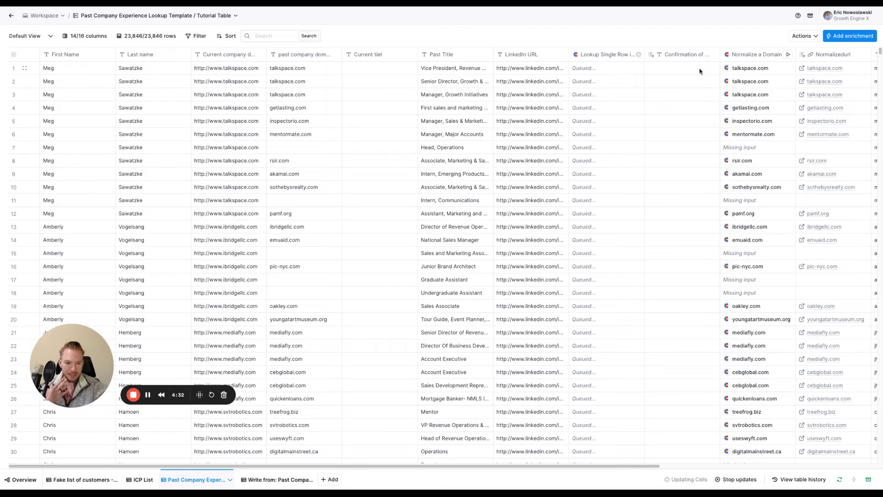
scroll(593, 87, right, 3)
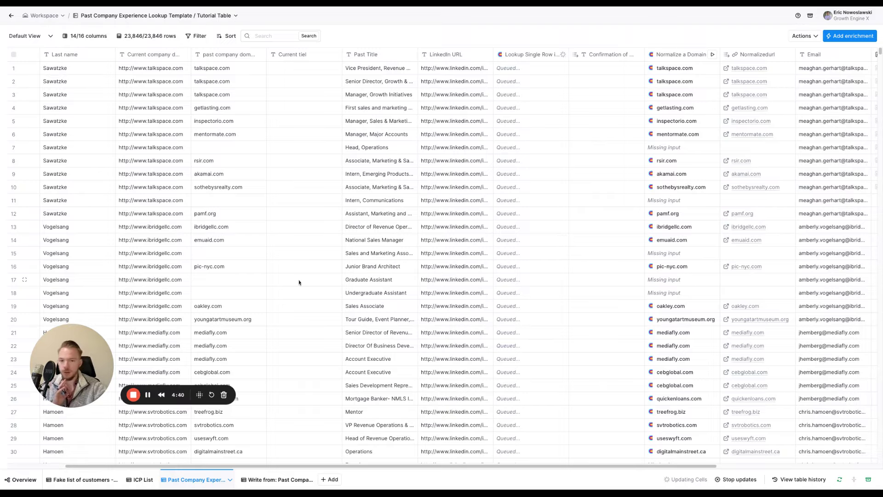
scroll(310, 278, right, 3)
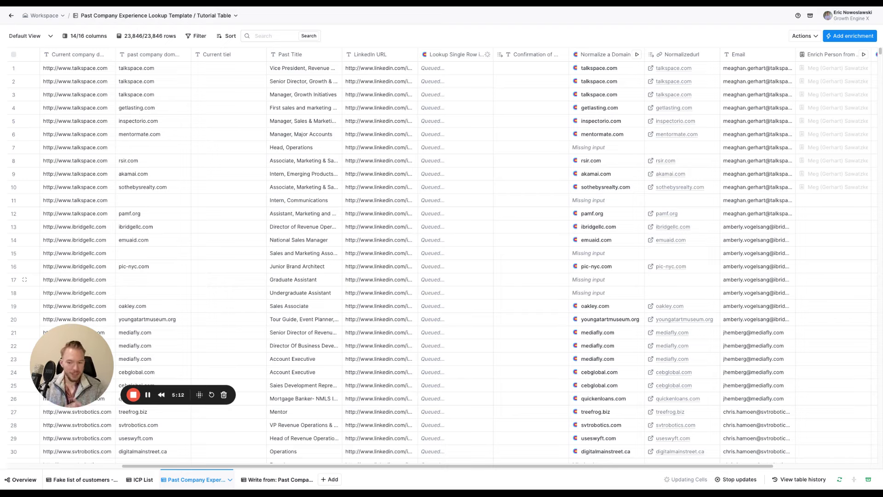
Step: Recheck the customer list and ICP List matches, then reopen the 23,846-row Past Company Experience table
click(79, 480)
click(135, 479)
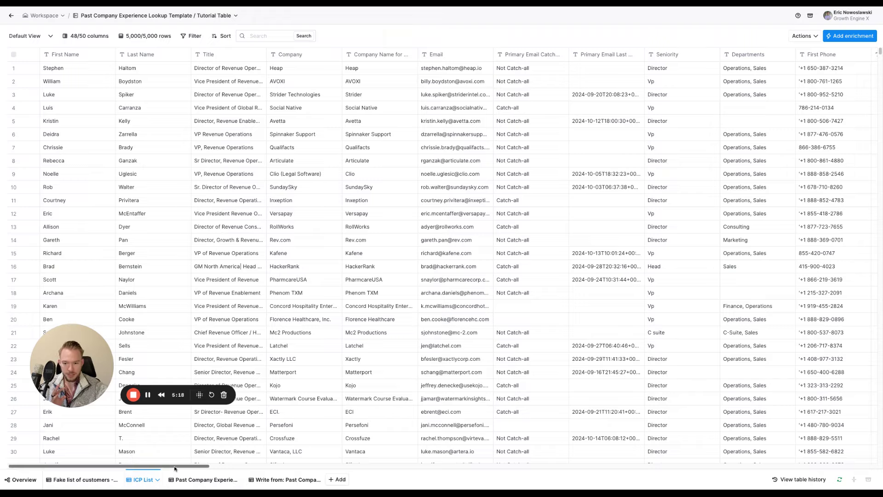
scroll(803, 452, right, 15)
scroll(802, 453, right, 5)
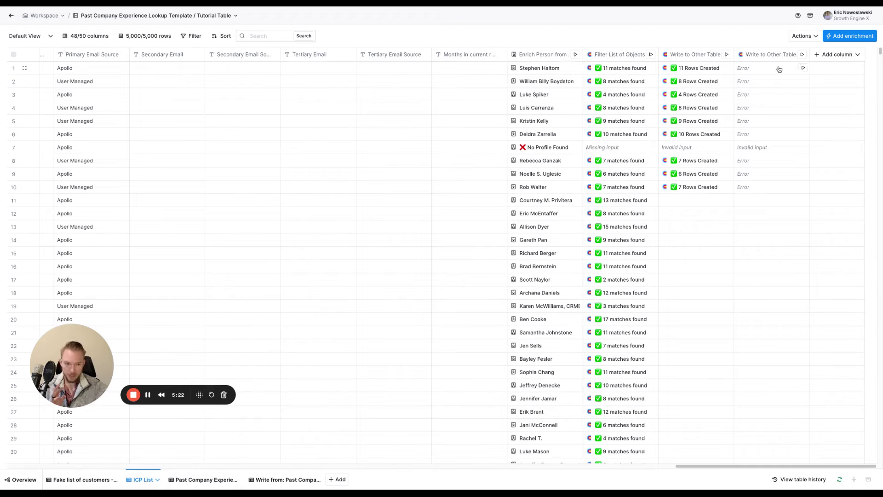
click(202, 480)
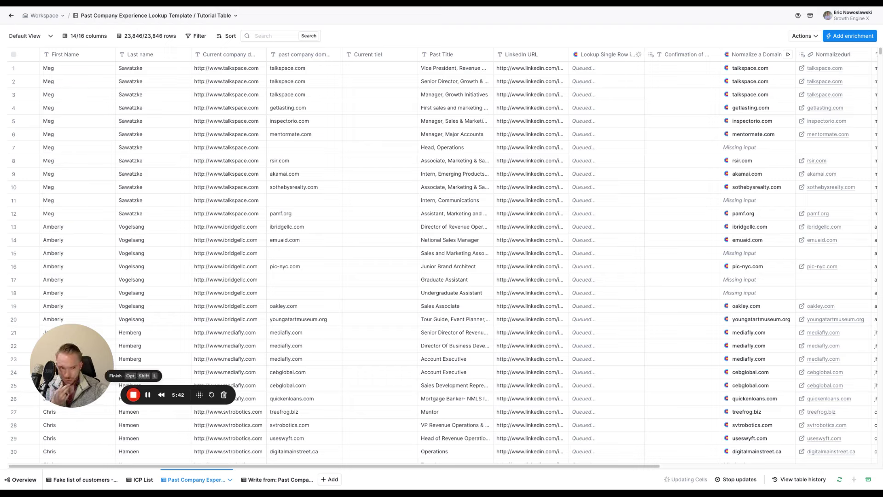
Step: Share the Past Company Experience table as a template with a public copyable link
click(801, 37)
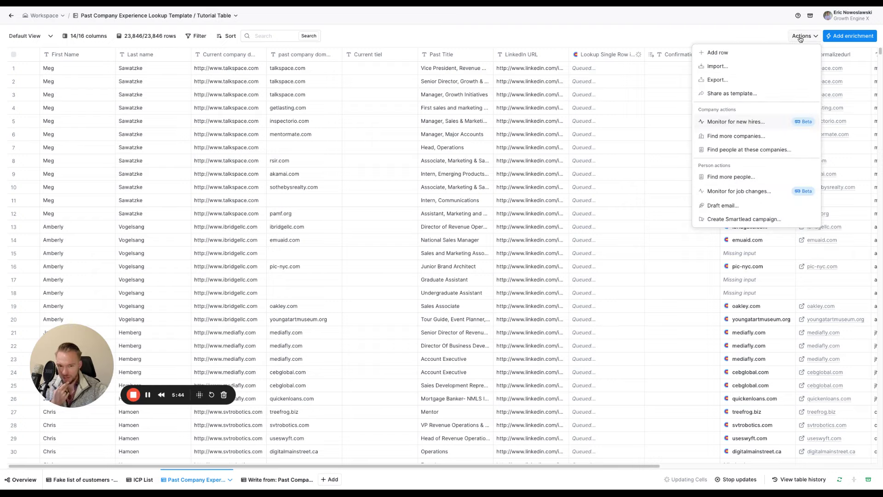
click(754, 93)
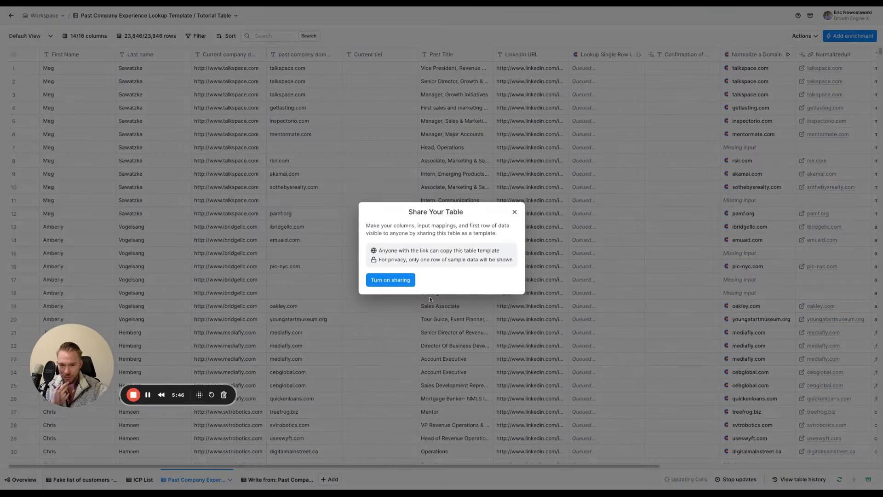
click(397, 281)
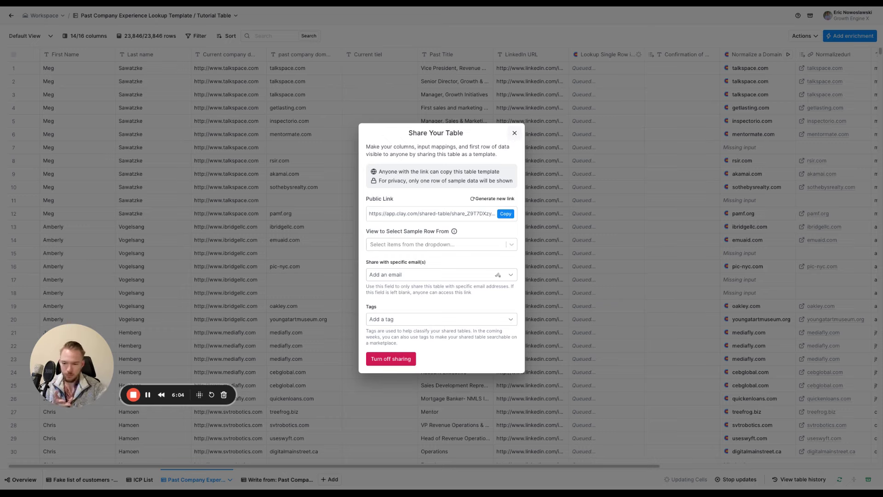
click(514, 133)
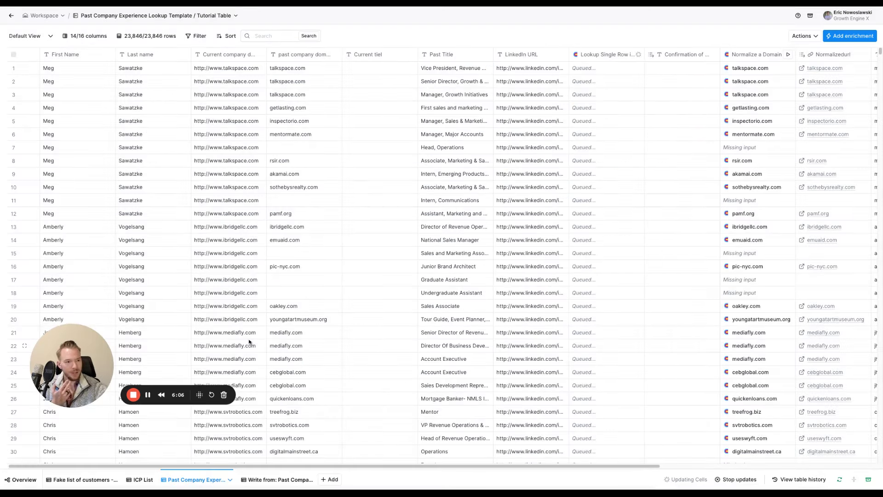